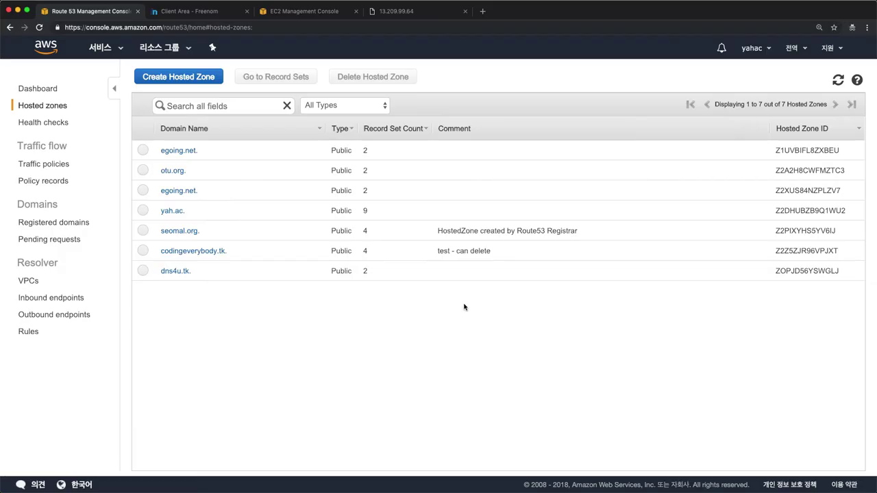
Open the dns4u.tk hosted zone and start a new record set named www with type A – IPv4 address.
click(175, 271)
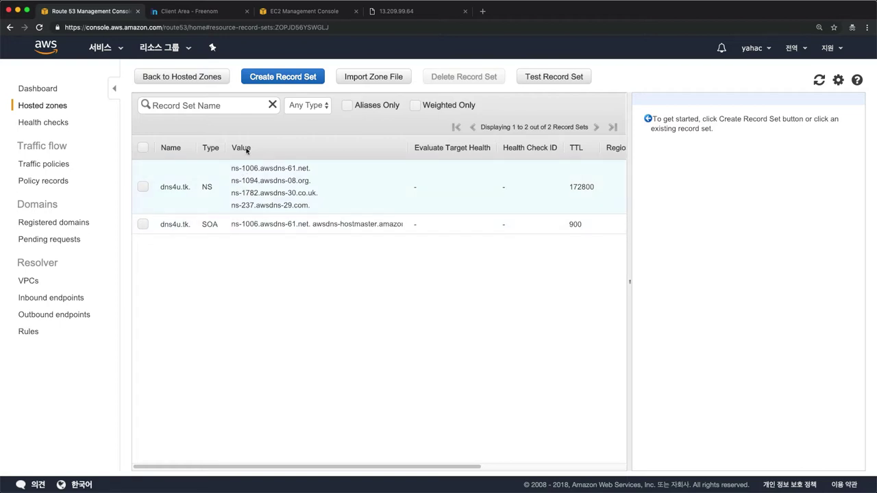
click(266, 81)
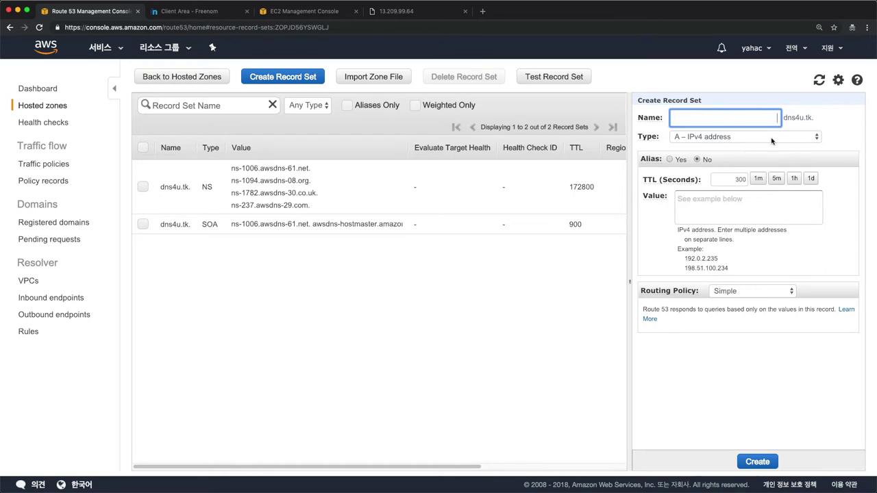
text(www)
key(super+a)
key(BackSpace)
text(www)
click(700, 137)
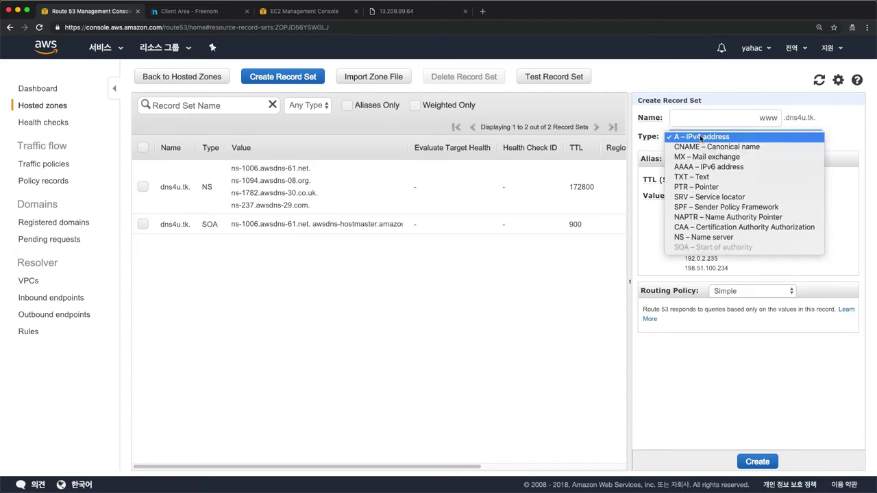
click(701, 138)
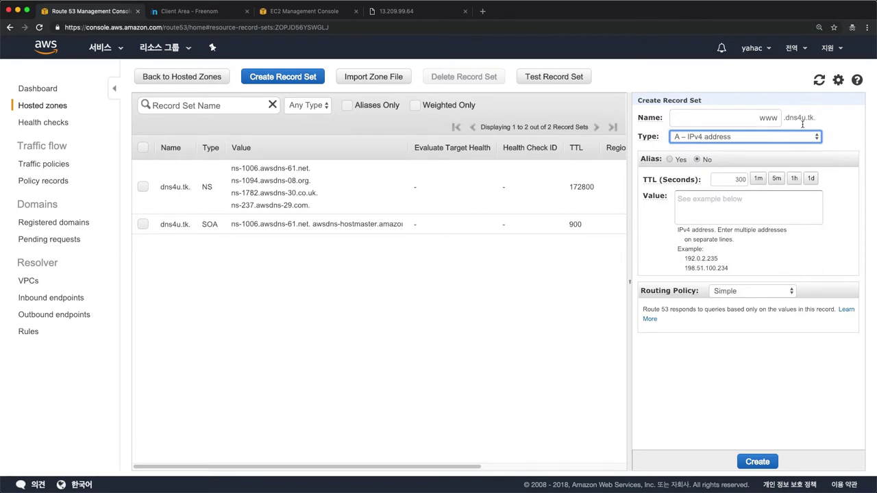
click(695, 140)
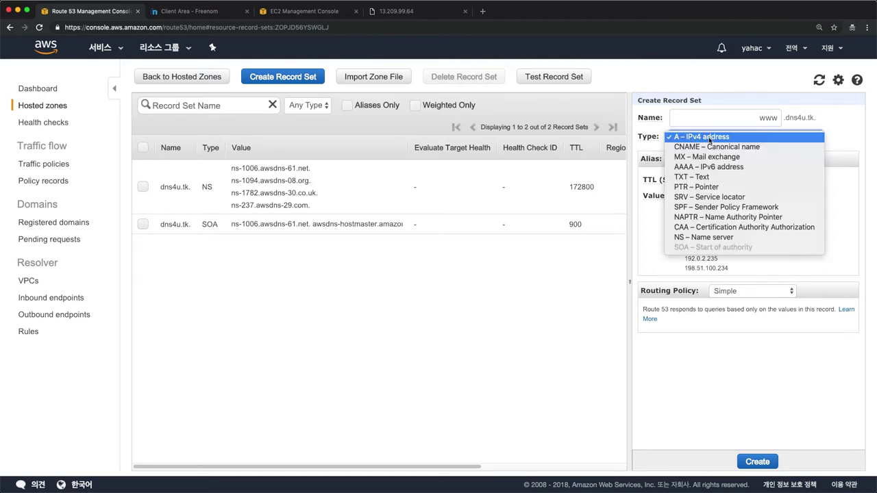
click(709, 138)
click(710, 138)
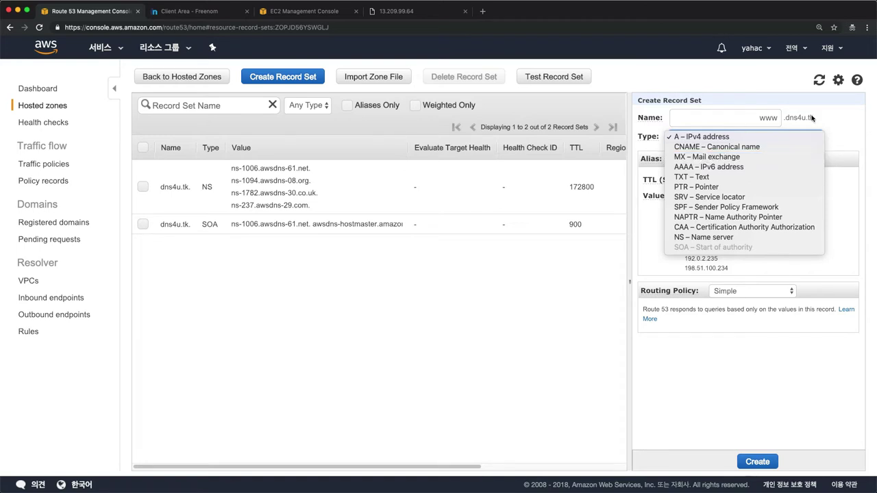
click(431, 287)
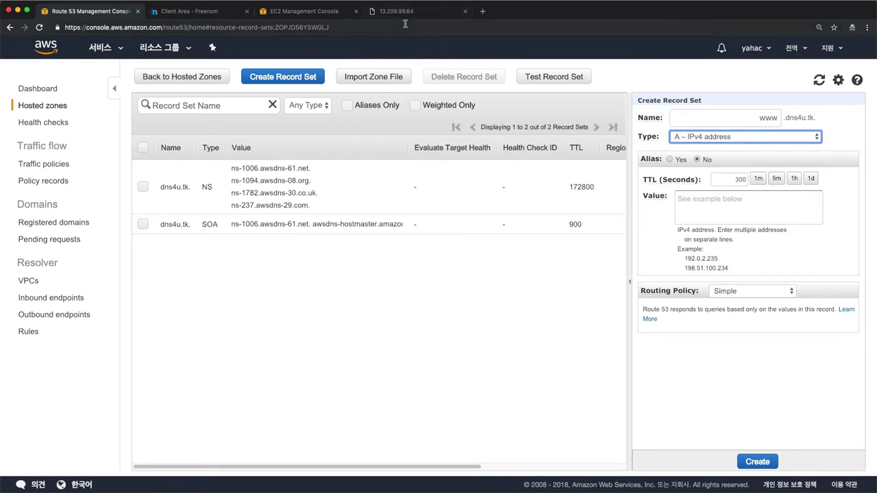
click(722, 140)
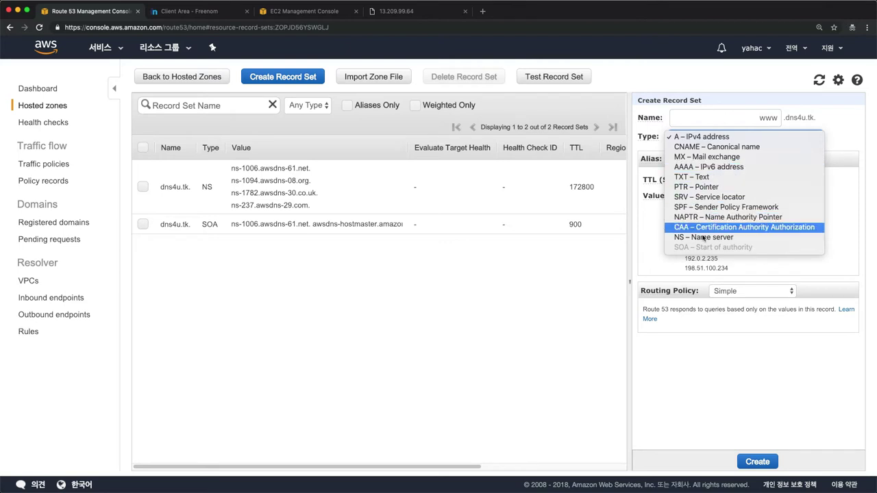
click(724, 137)
Set the TTL of the www record set to 60 seconds.
click(730, 182)
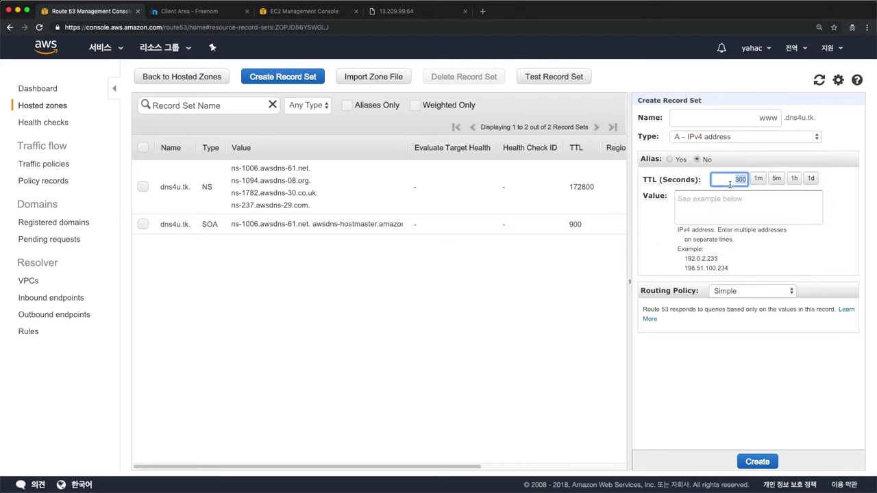
mouse_move(661, 187)
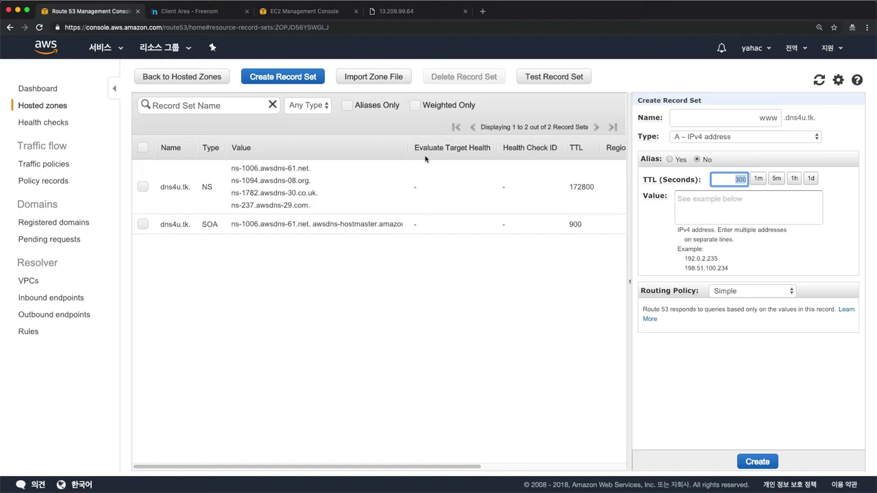
click(759, 179)
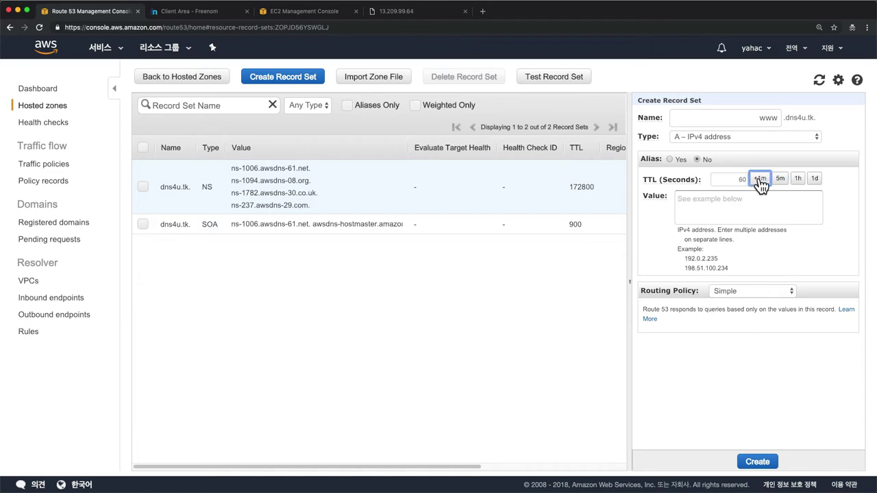
click(779, 180)
click(762, 179)
Enter 13.209.99.64 as the value of the www record and create the record set.
click(821, 205)
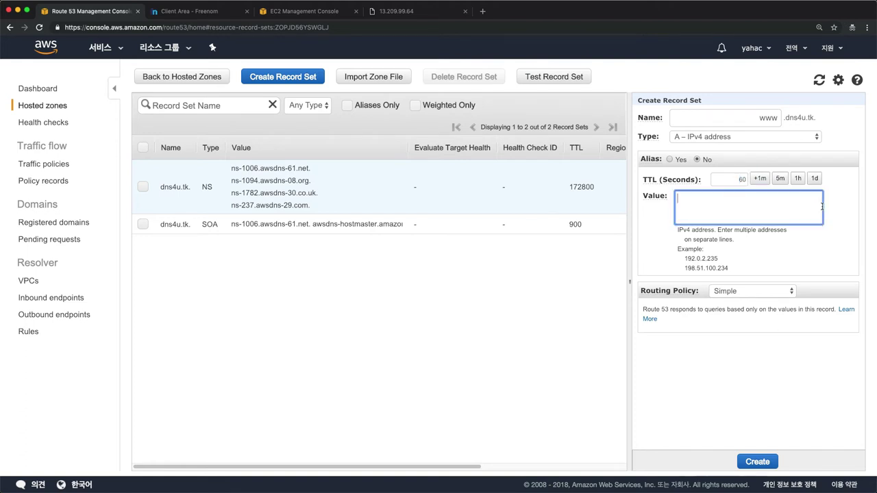
click(837, 255)
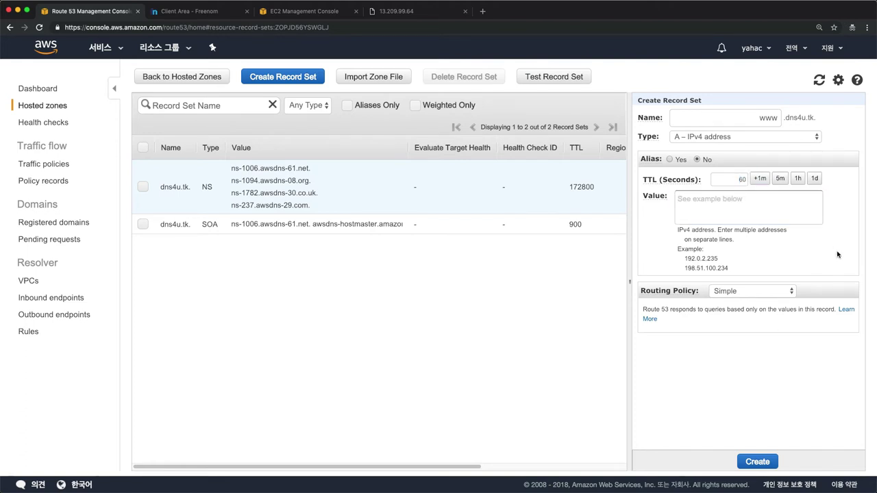
click(743, 216)
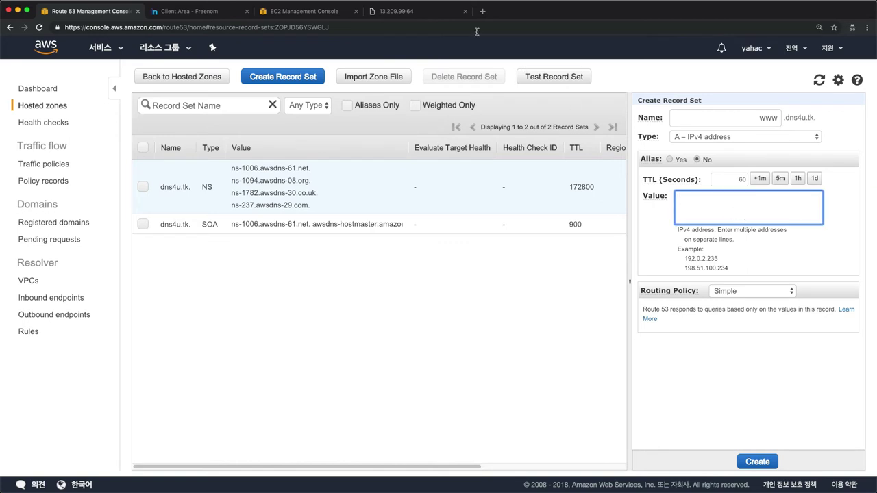
text(13.)
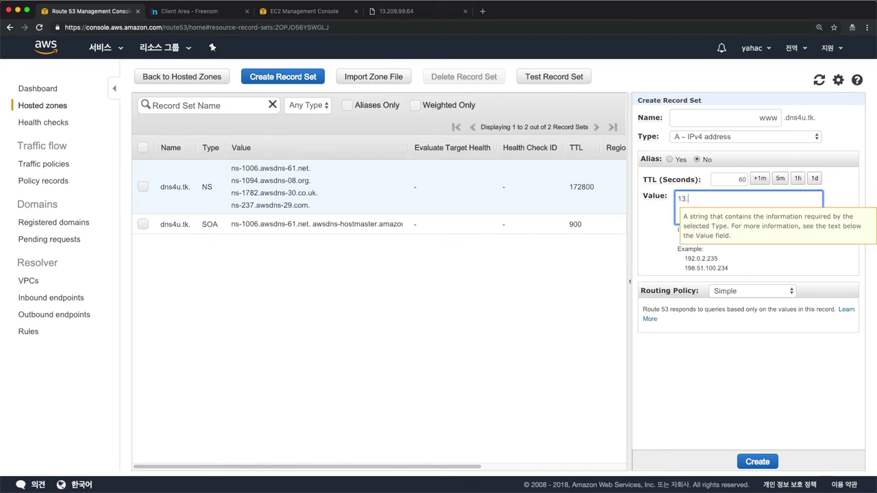
text(209.99.64)
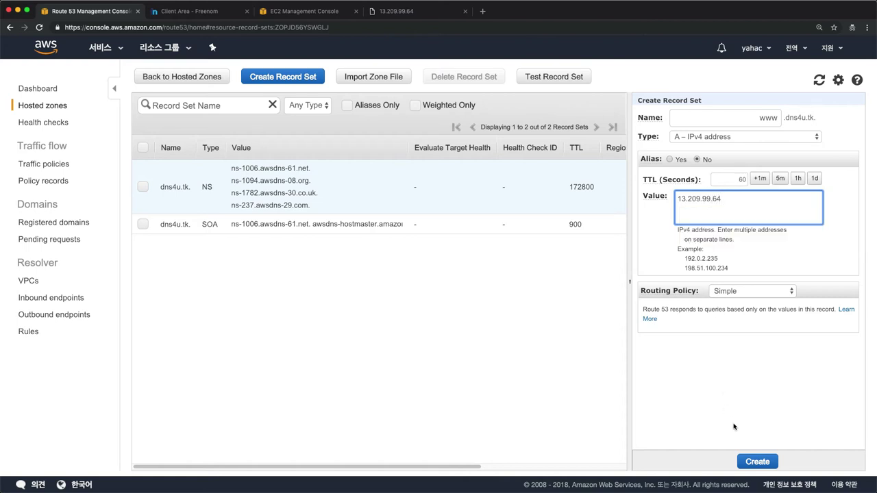
click(757, 461)
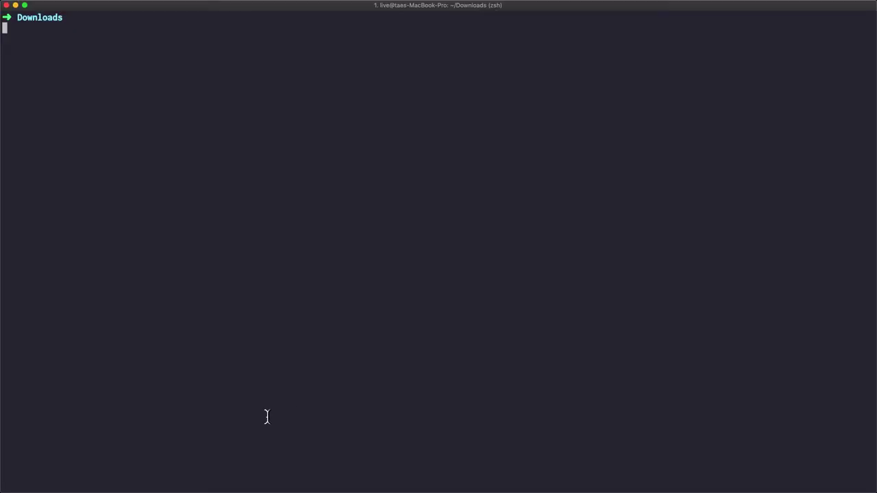
text(dig +trace www.dns4u.tk)
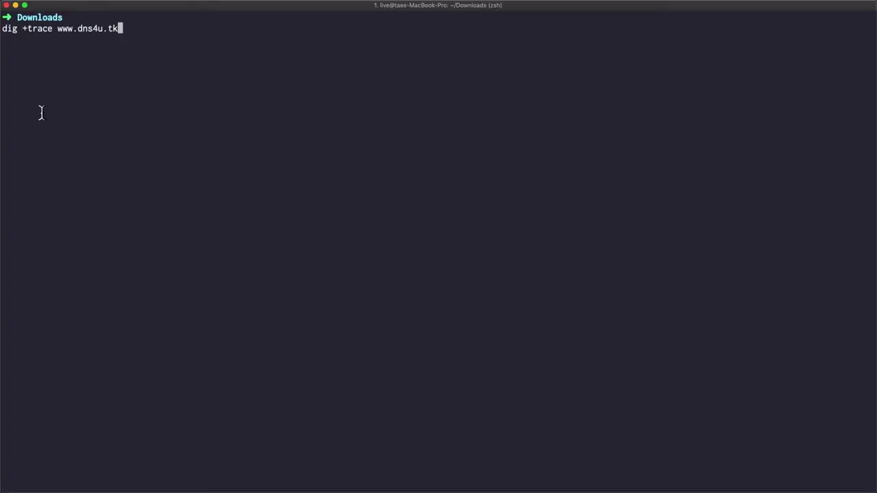
triple_click(63, 31)
click(157, 120)
key(Return)
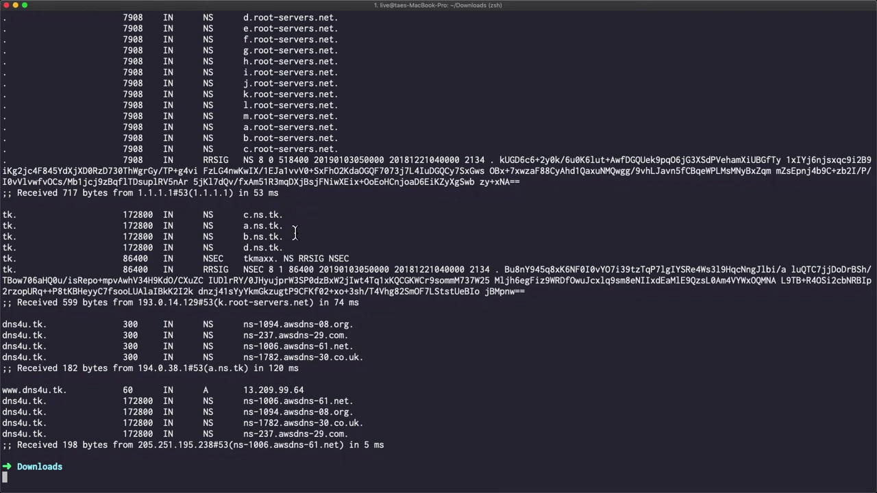
double_click(34, 390)
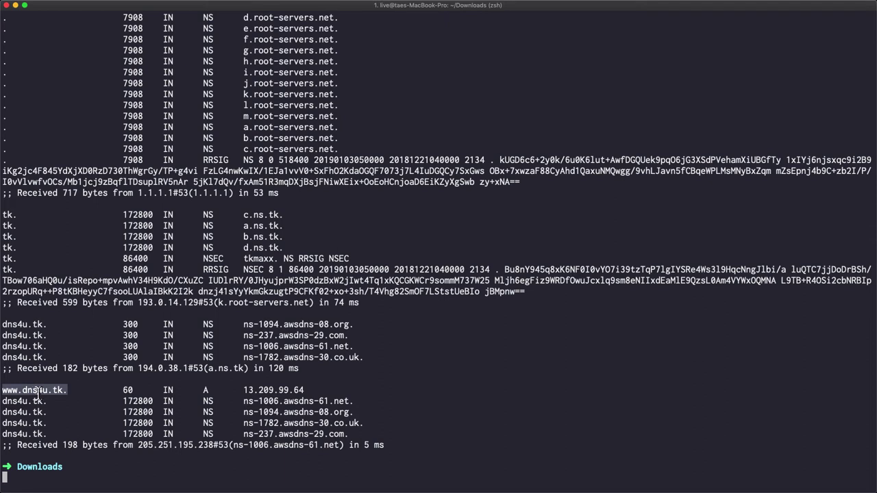
double_click(128, 390)
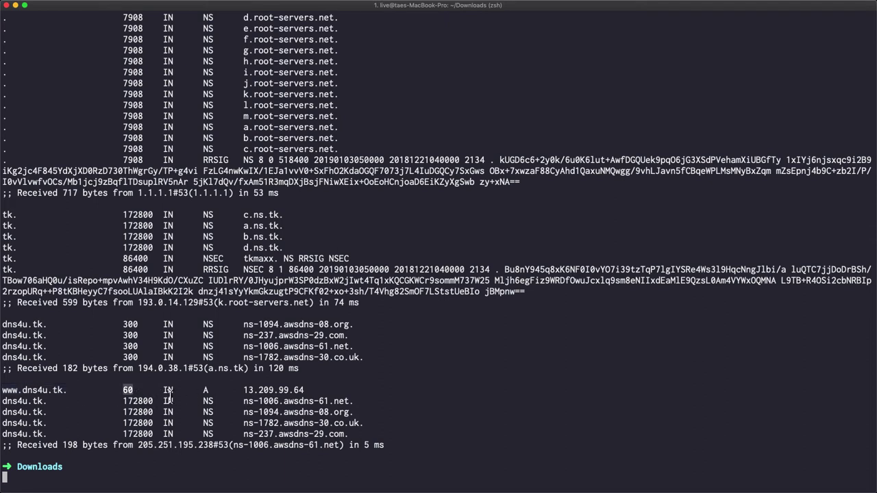
double_click(206, 390)
double_click(250, 392)
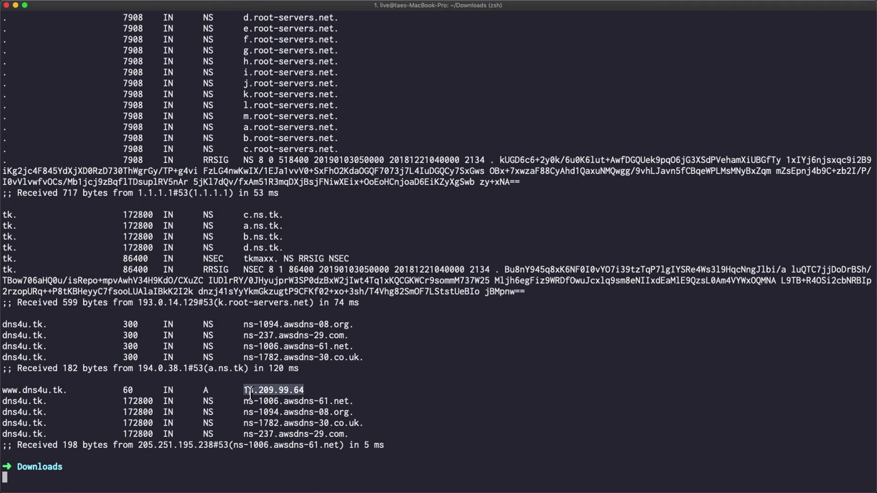
double_click(249, 393)
key(super+Tab)
text(www)
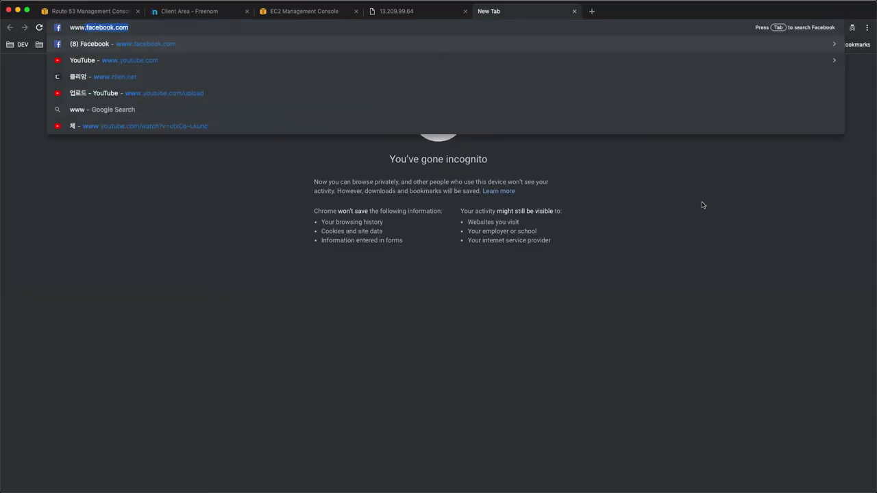
text(.dns4u.tk)
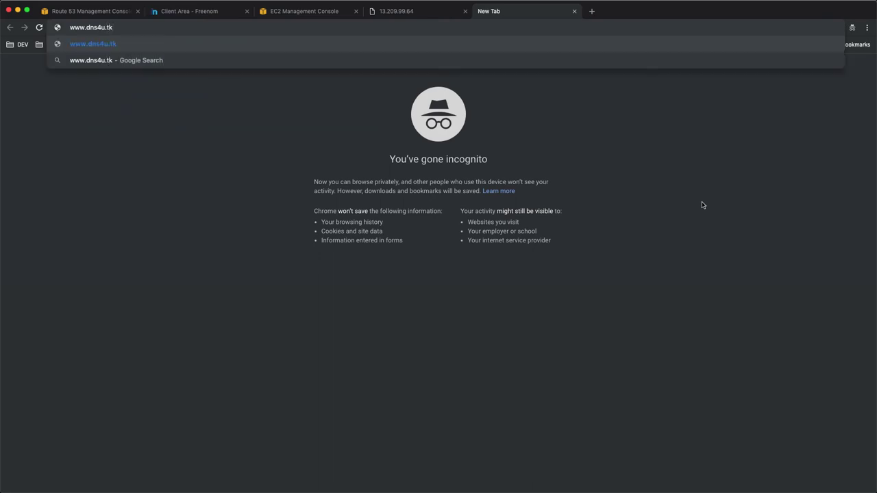
key(Return)
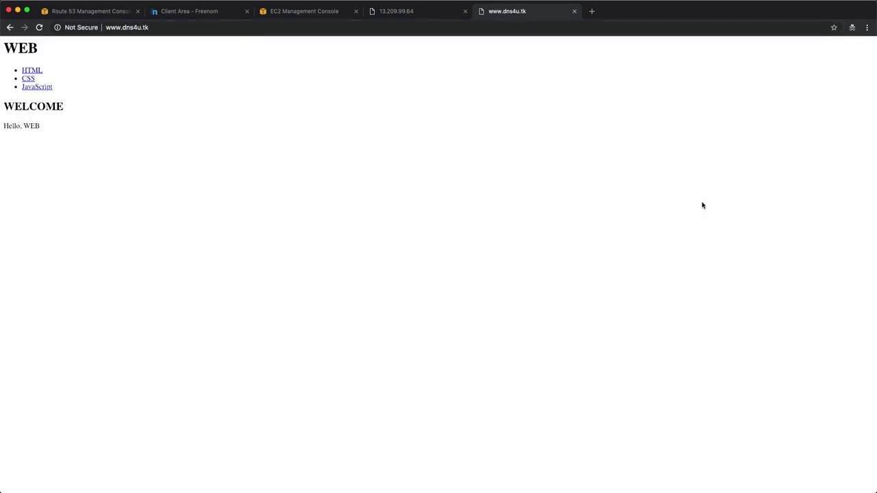
key(super+equal)
key(super+equal)
key(super+equal)
key(super+equal)
key(super+equal)
key(super+equal)
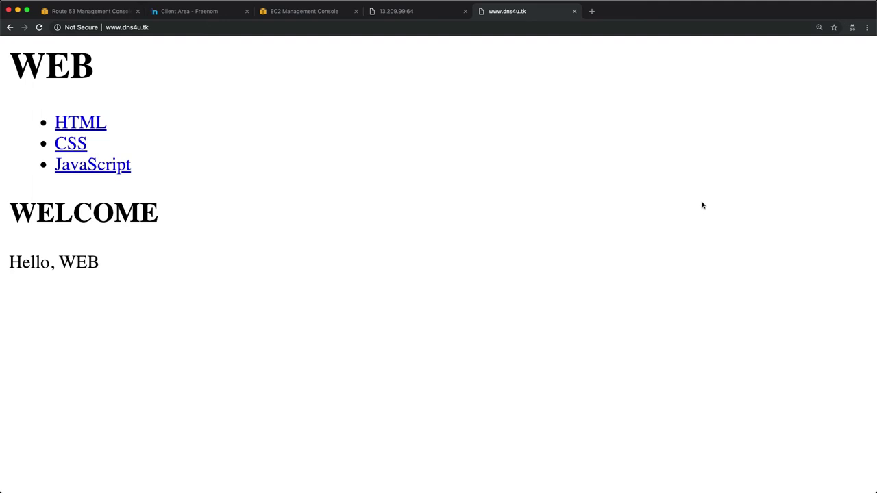
key(ctrl+Right)
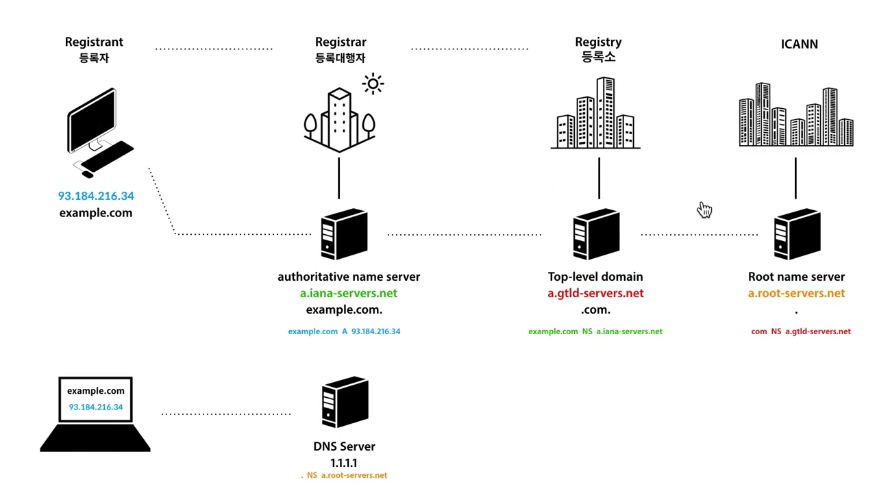
key(ctrl+Left)
click(569, 274)
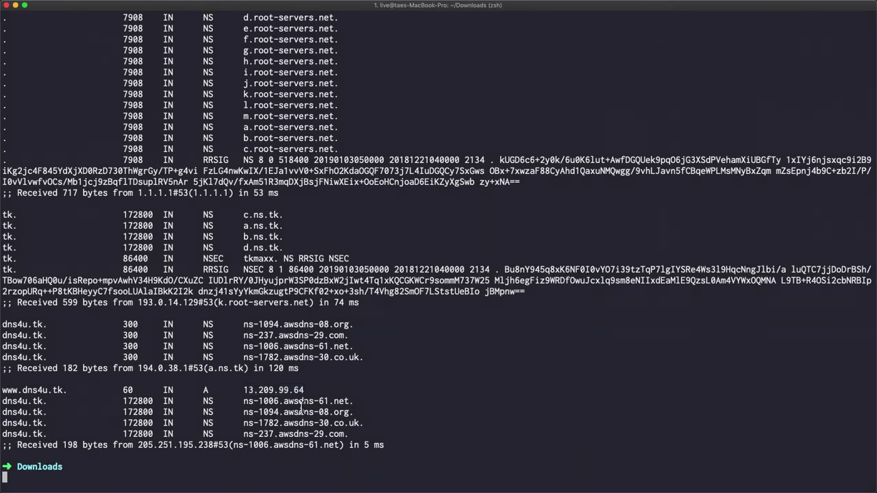
double_click(265, 392)
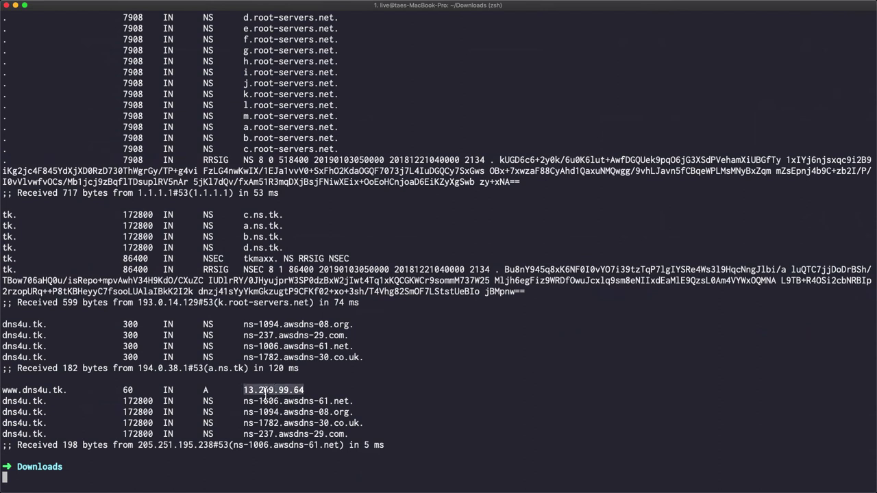
double_click(265, 392)
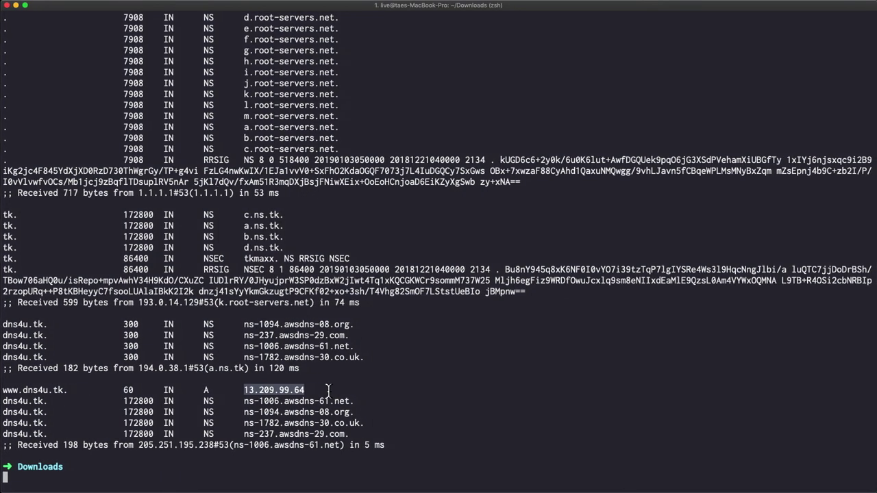
Return to the Route 53 record sets in the browser and create an A record named study with the value 13.209.99.65.
key(super+Tab)
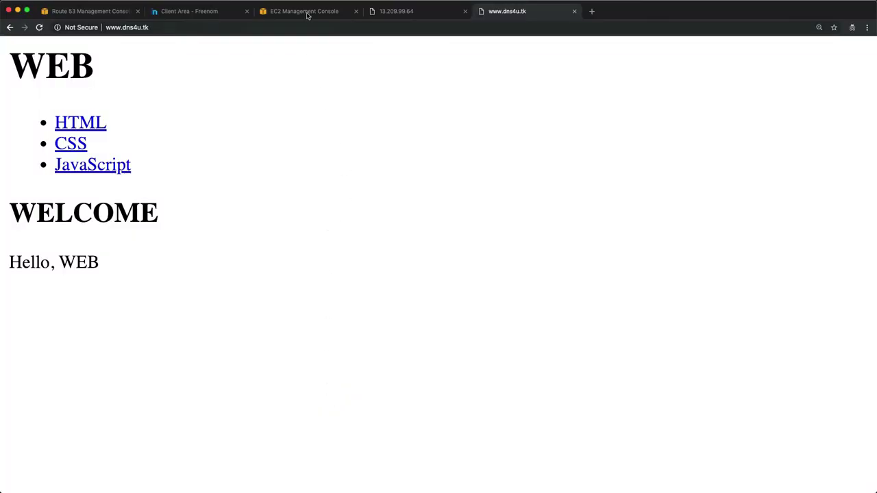
click(109, 14)
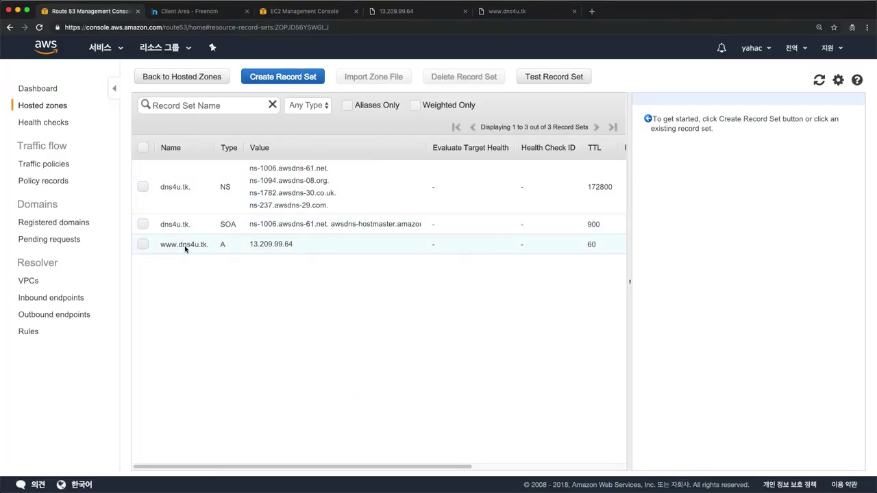
double_click(266, 245)
click(266, 86)
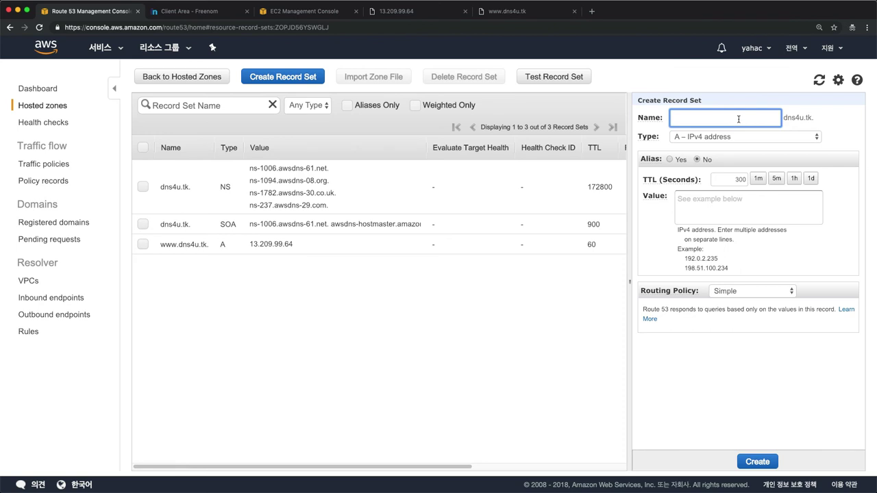
text(study)
click(749, 200)
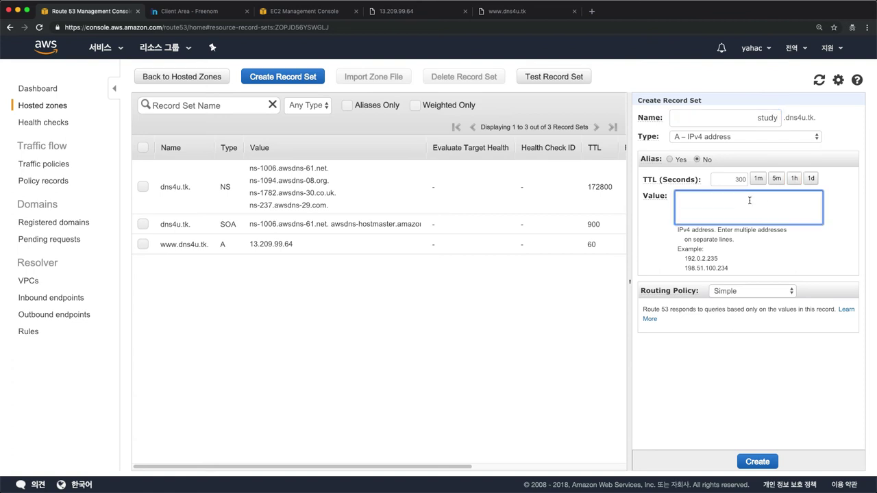
text(13.209.99.65)
click(752, 462)
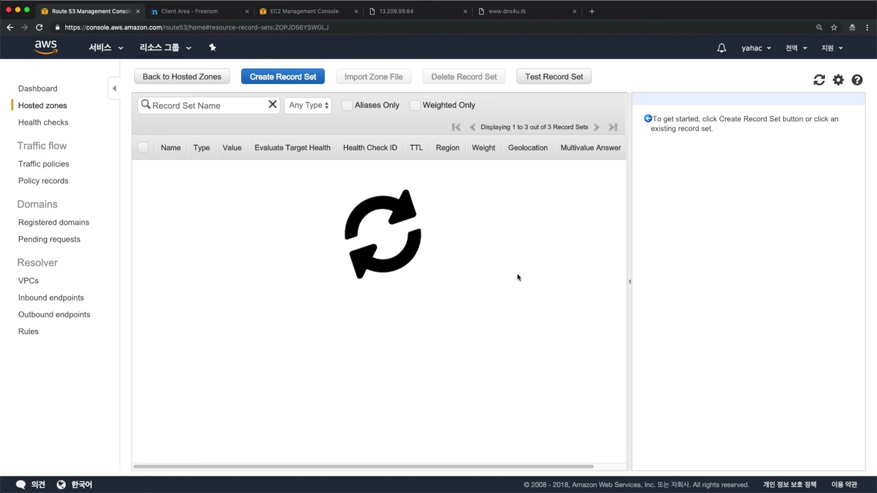
click(182, 247)
double_click(182, 247)
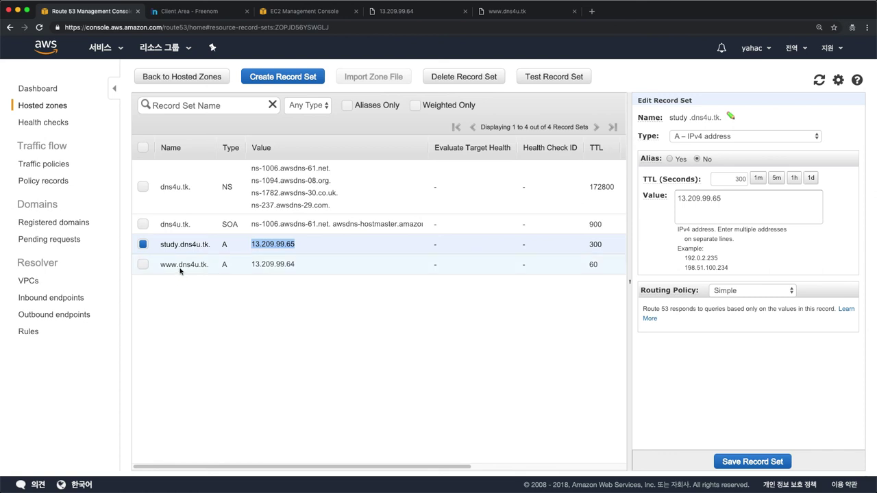
double_click(182, 266)
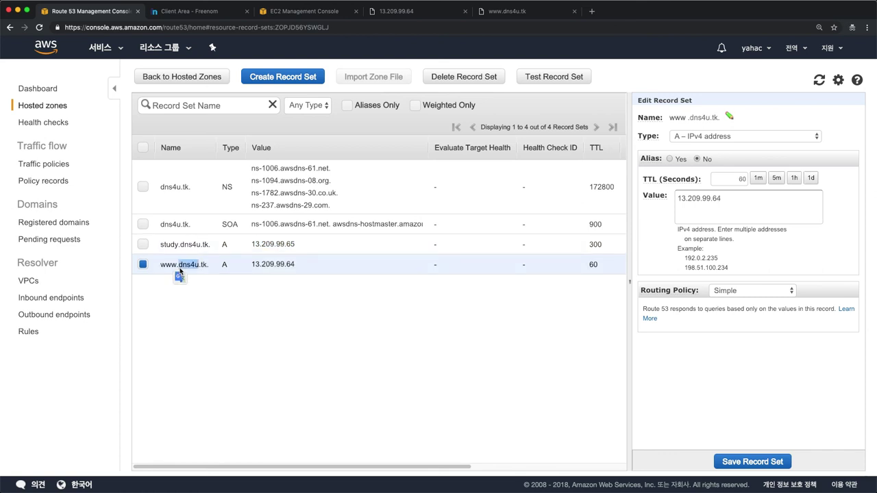
double_click(272, 266)
key(super+c)
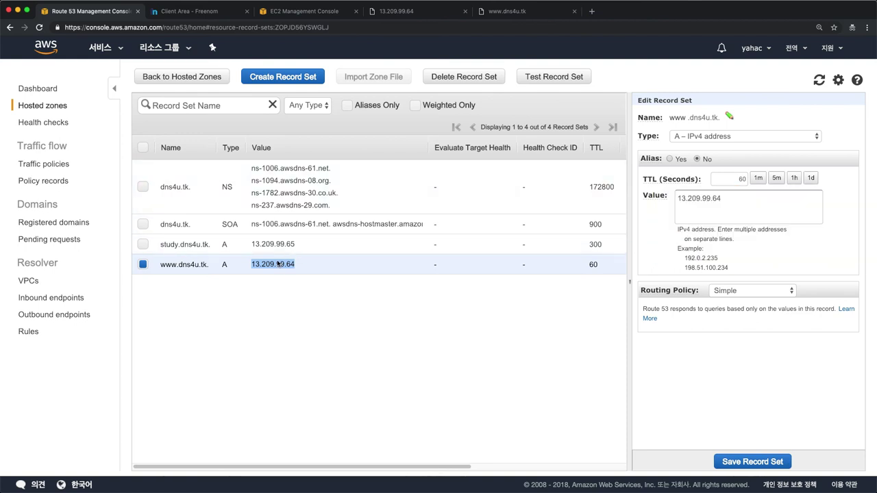
click(717, 137)
click(716, 138)
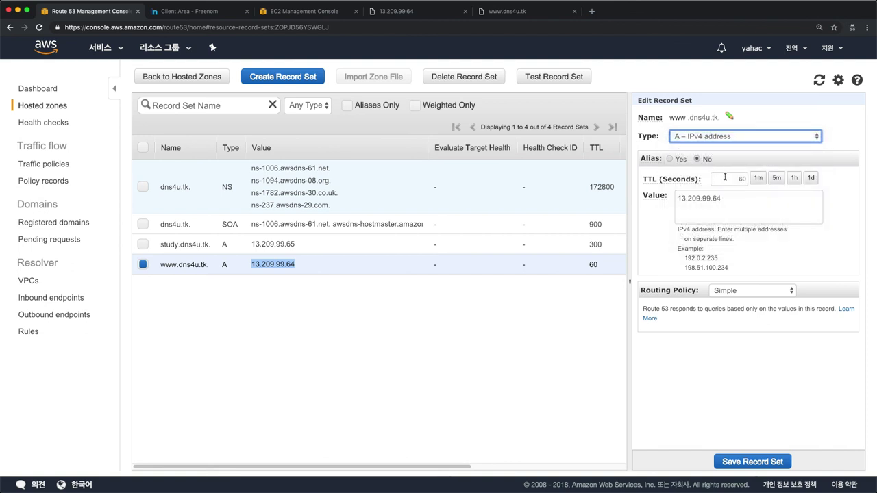
click(714, 199)
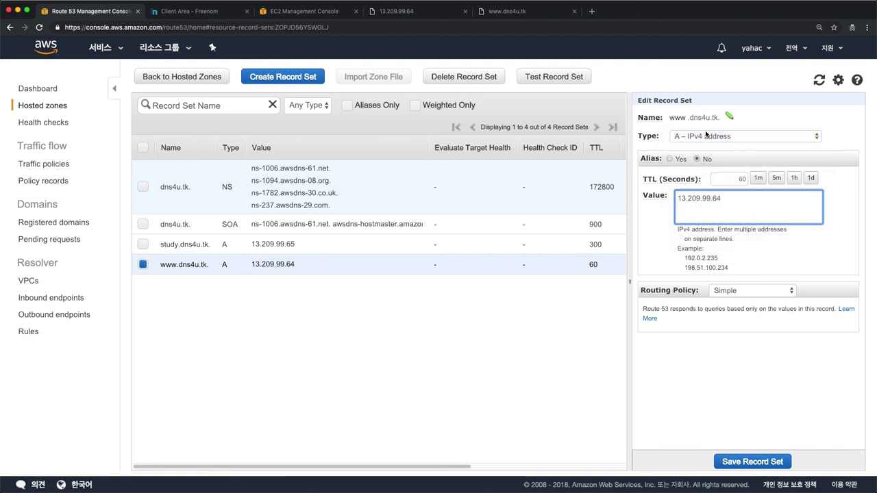
Create an A record for the root domain dns4u.tk with an empty name and the copied value 13.209.99.64.
click(285, 79)
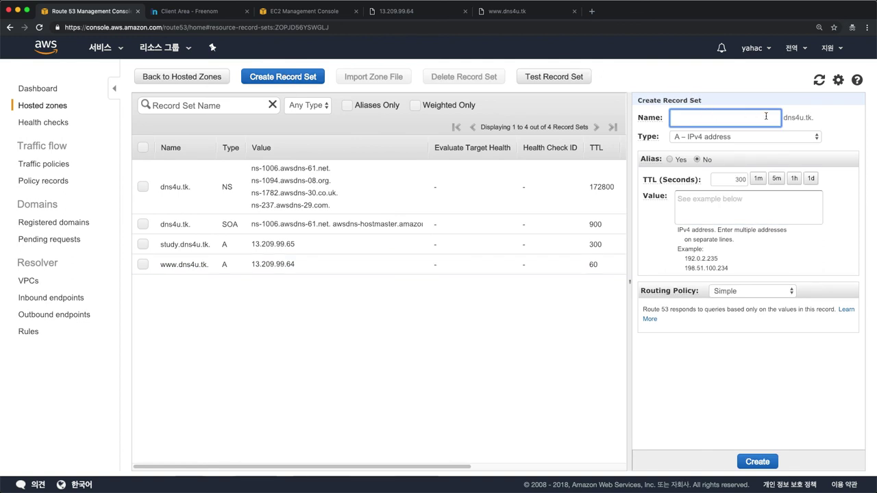
click(731, 199)
key(super+v)
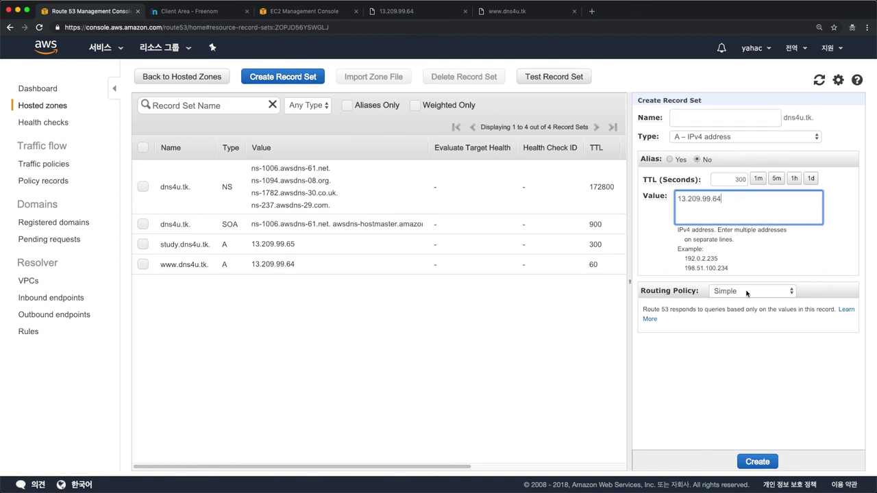
click(756, 463)
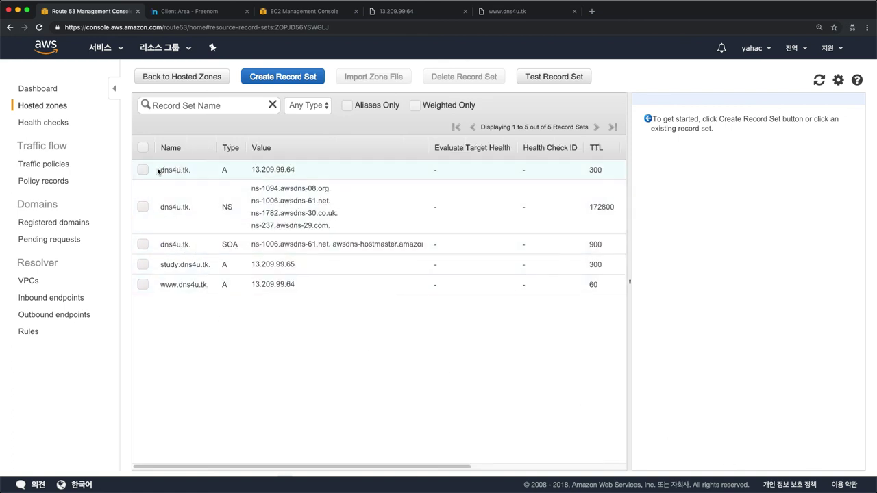
Compare the IP addresses of the root domain, www and study A records.
click(302, 169)
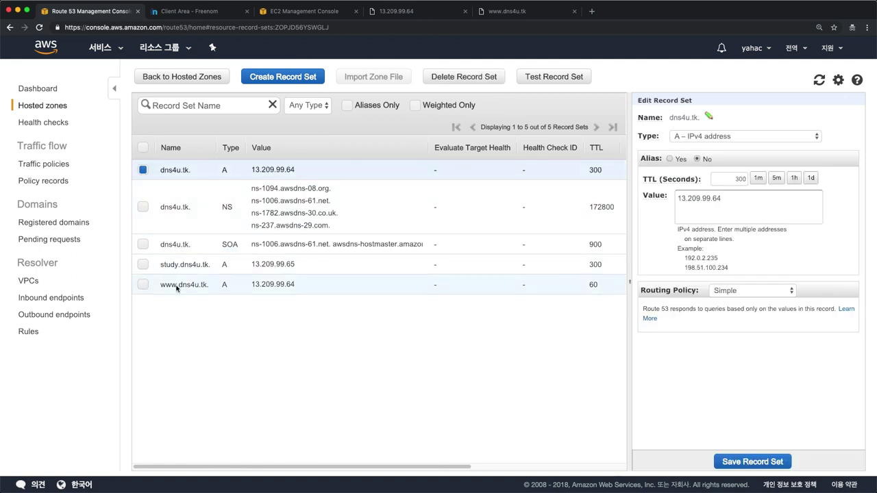
click(267, 287)
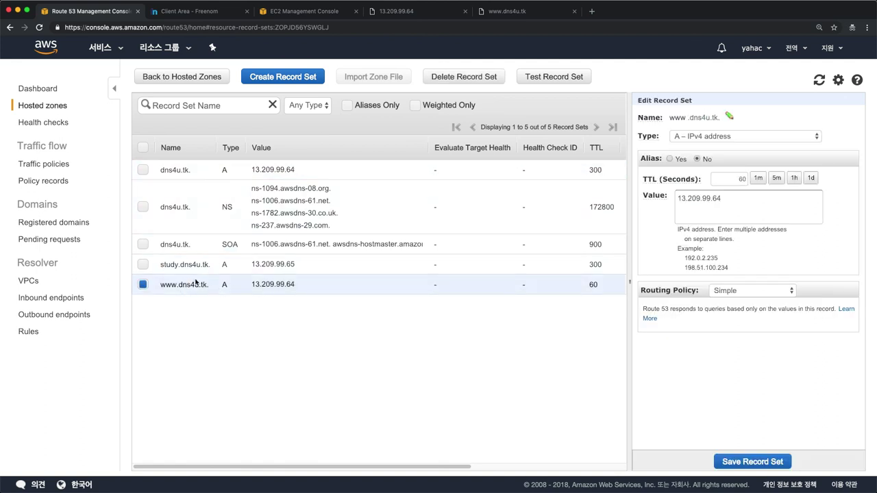
click(252, 269)
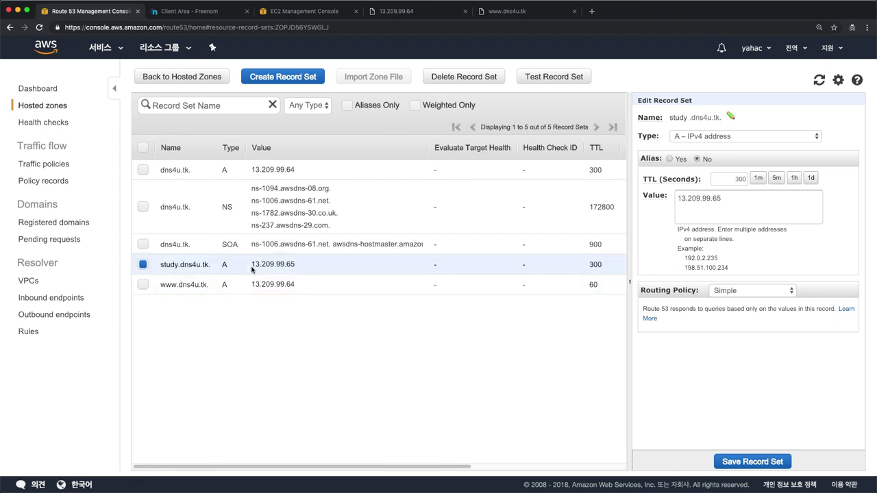